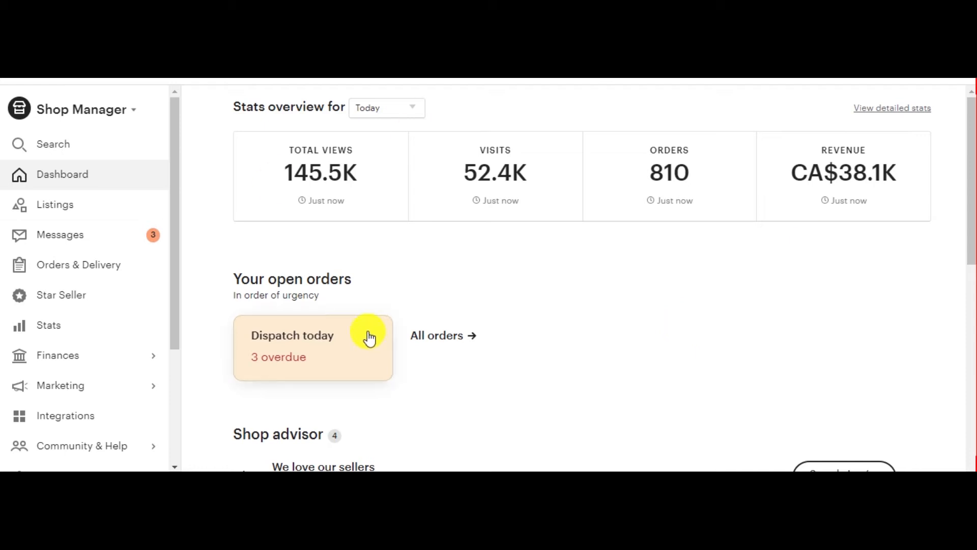
Open the shop's messages and the 19 Aug, 2021 help request conversation that previews "Thank you!"
click(69, 249)
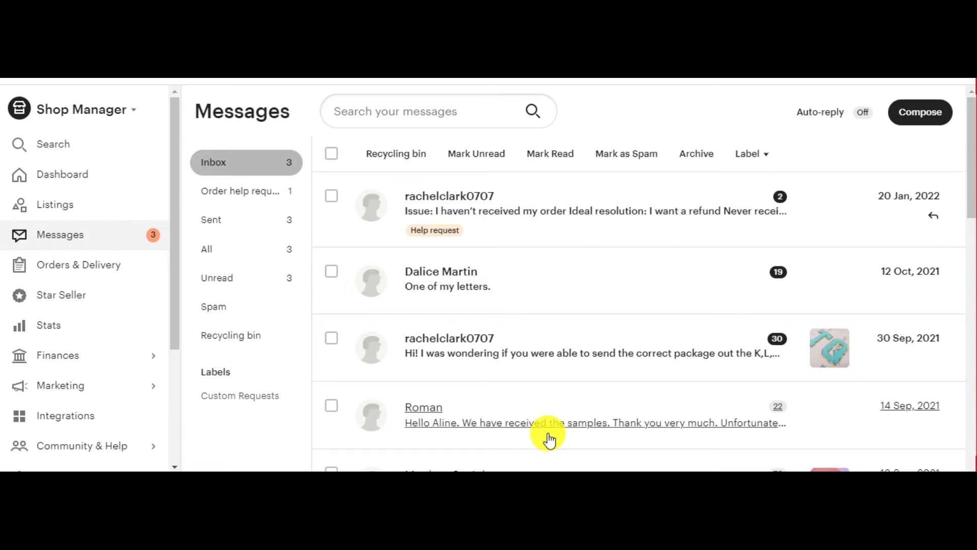
scroll(549, 439, down, 10)
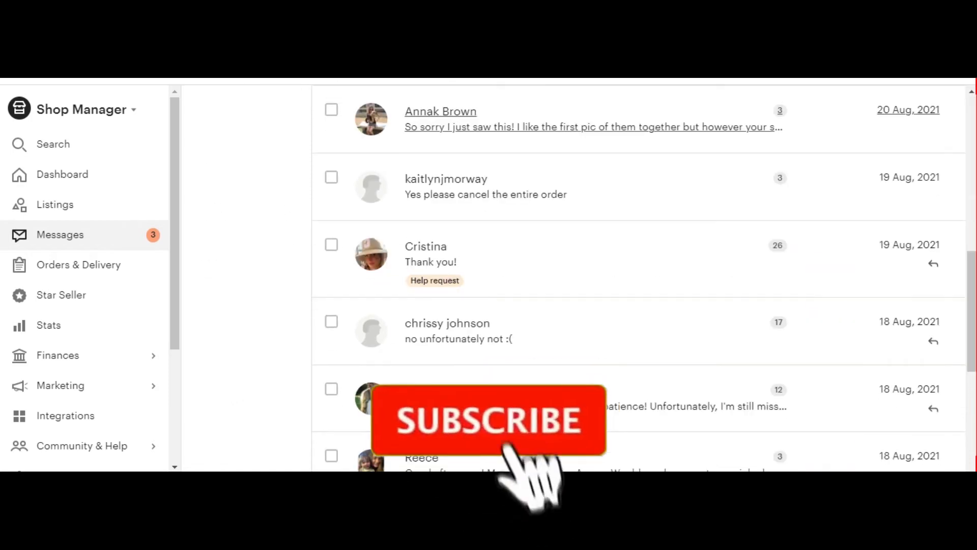
scroll(639, 277, up, 10)
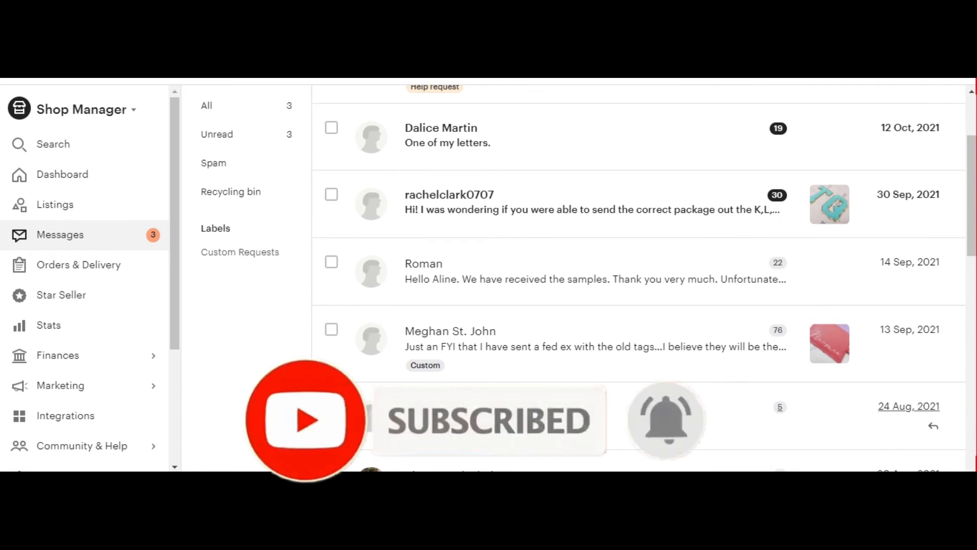
scroll(464, 421, down, 5)
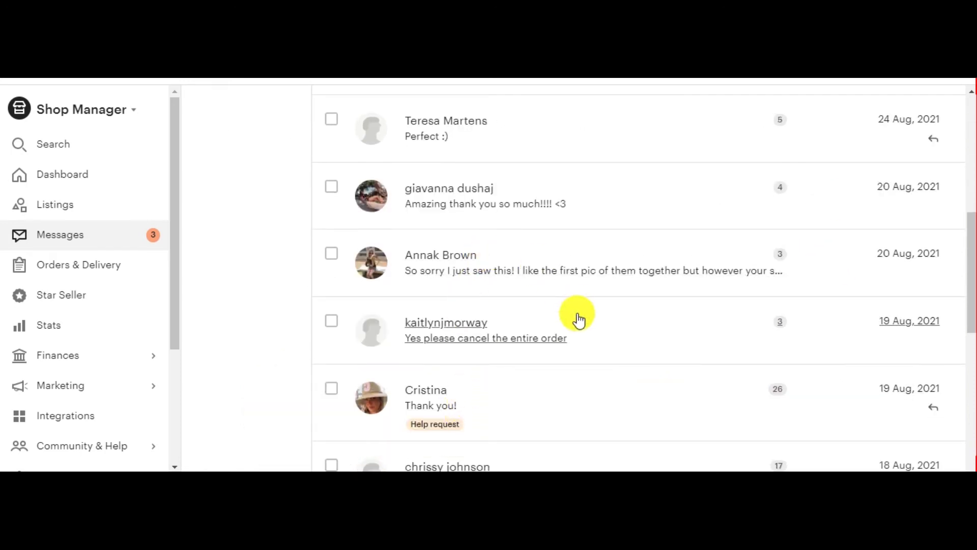
click(511, 343)
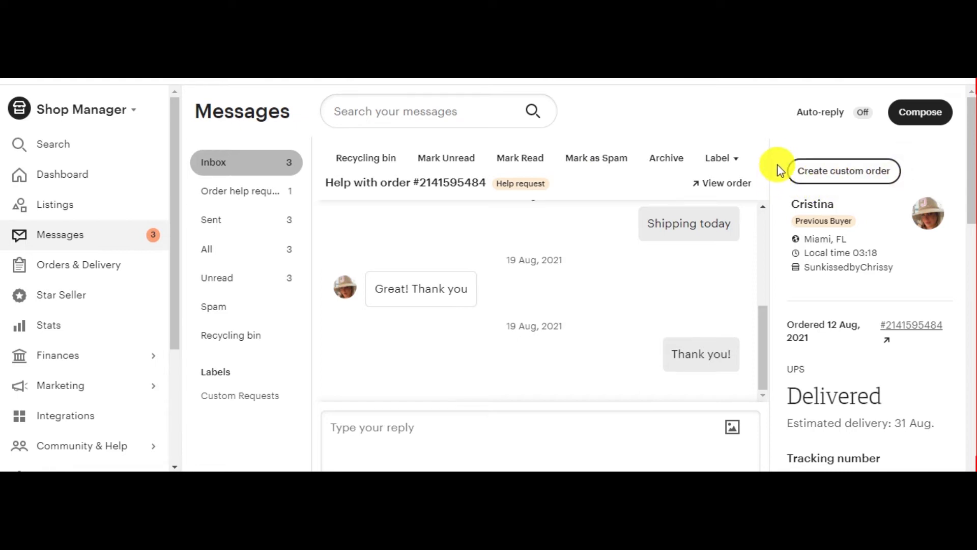
Start a custom order for this buyer and title it "Bulk quantity"
click(837, 182)
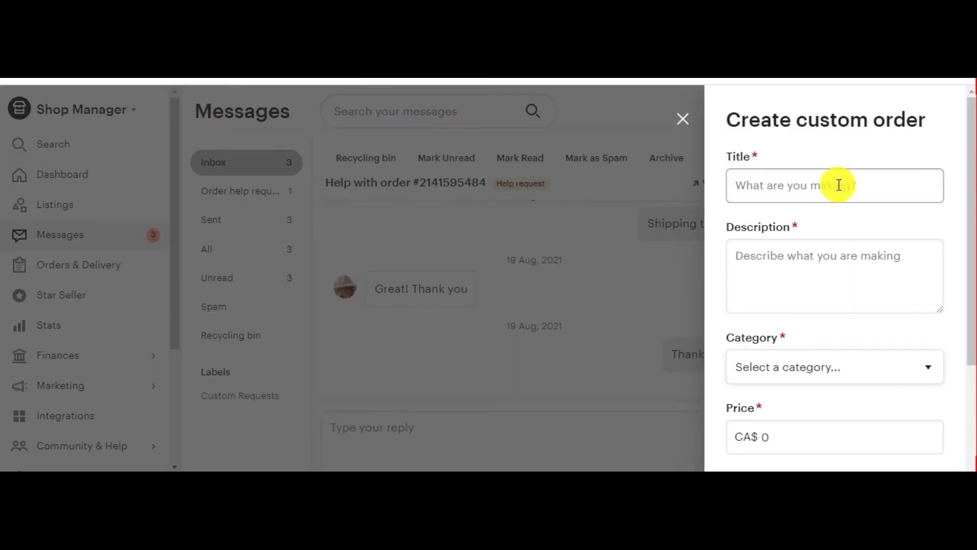
scroll(839, 185, down, 5)
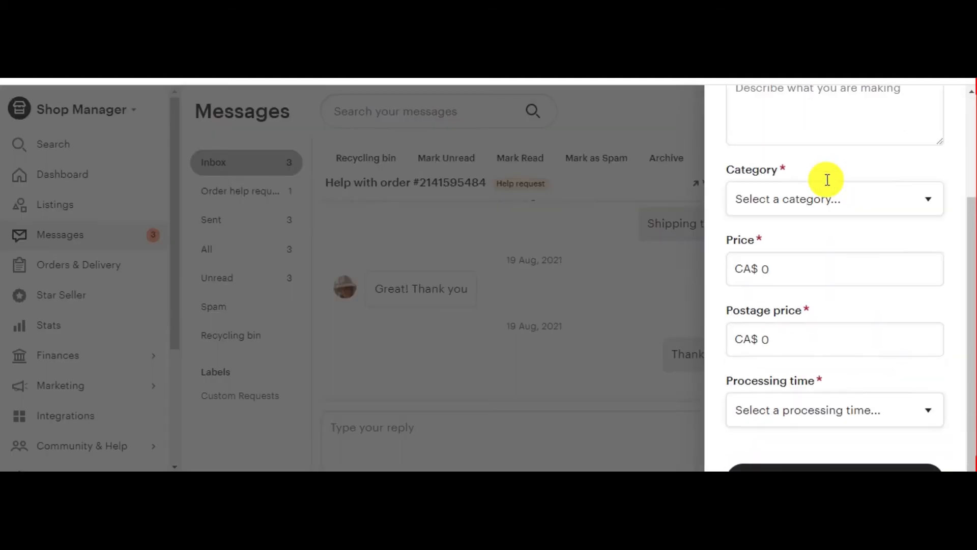
scroll(827, 179, up, 5)
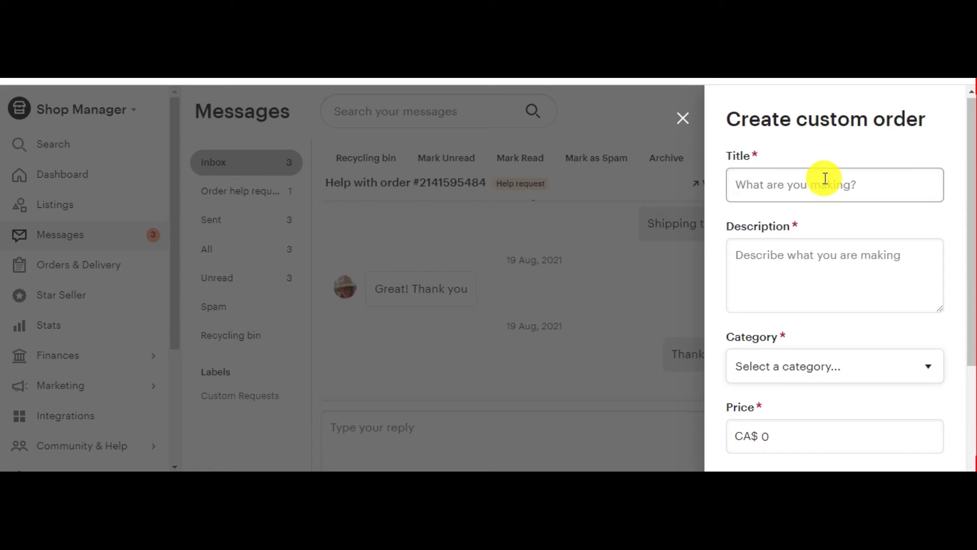
click(826, 179)
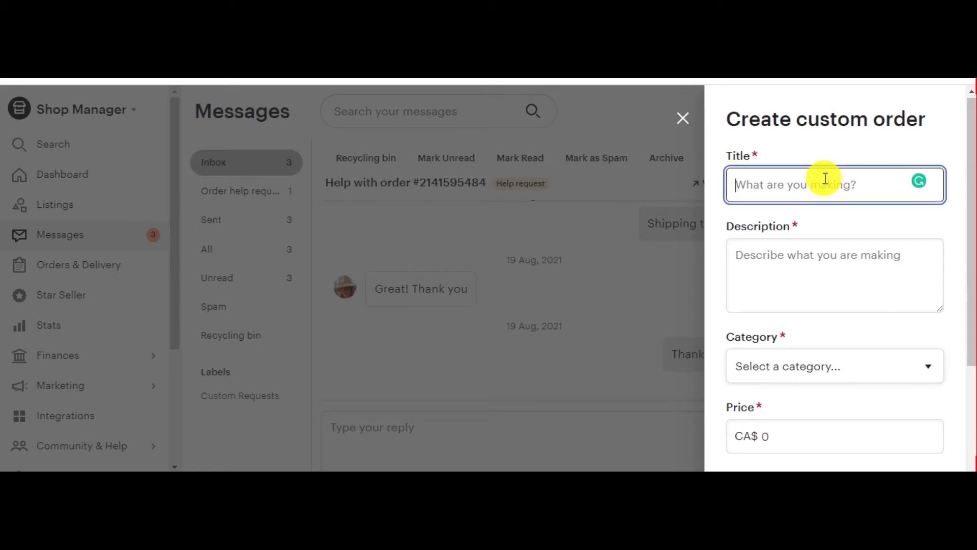
text(Bul)
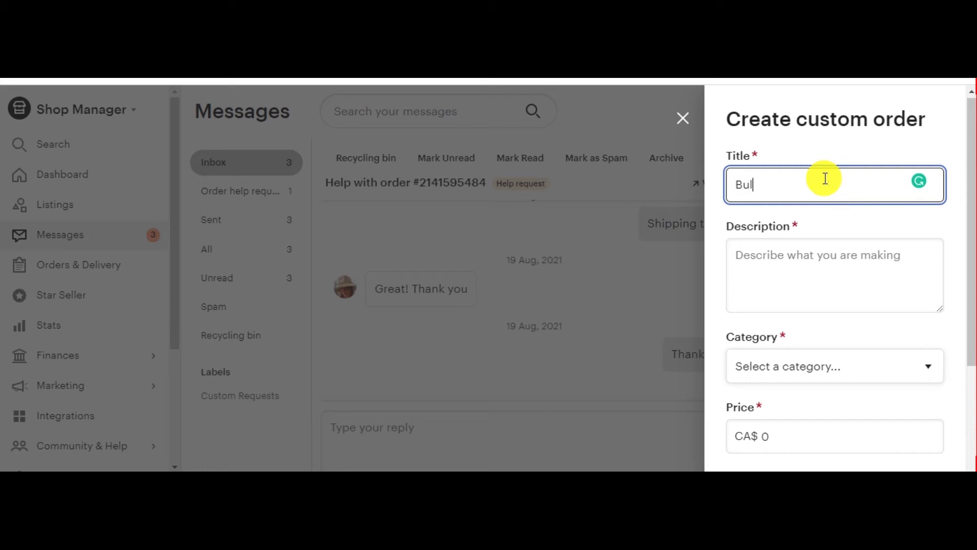
text(k quantity)
key(Tab)
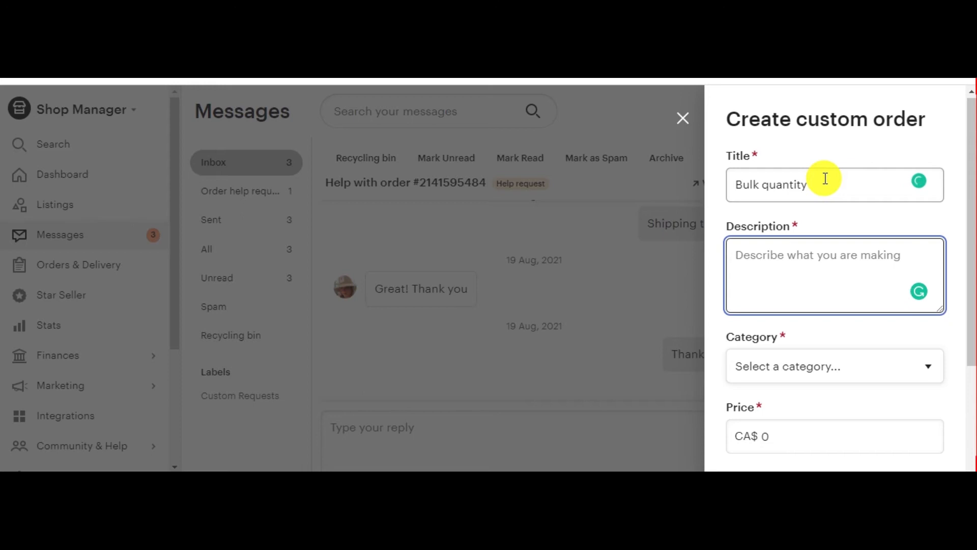
Copy the title text "Bulk quantity" into the custom order's description
click(825, 178)
key(ctrl+a)
key(ctrl+c)
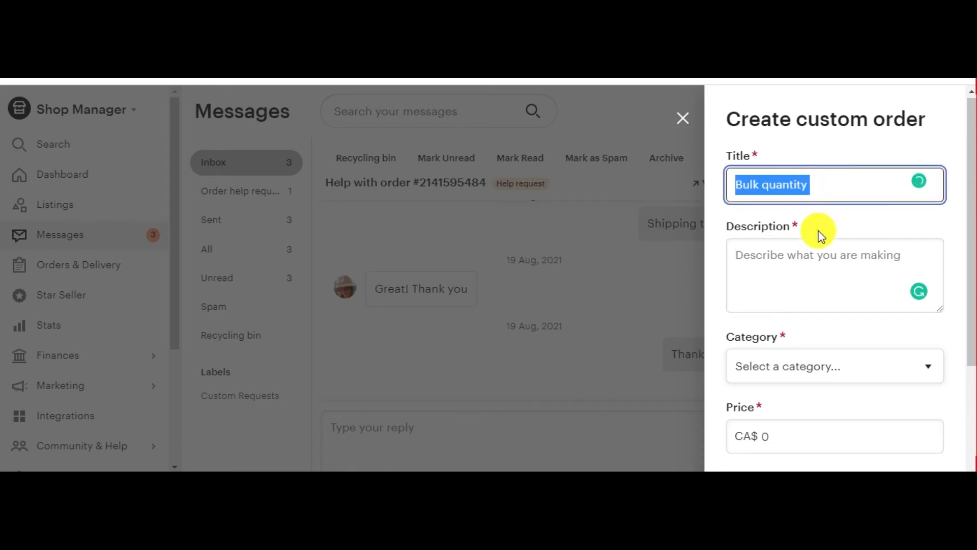
click(814, 251)
key(ctrl+v)
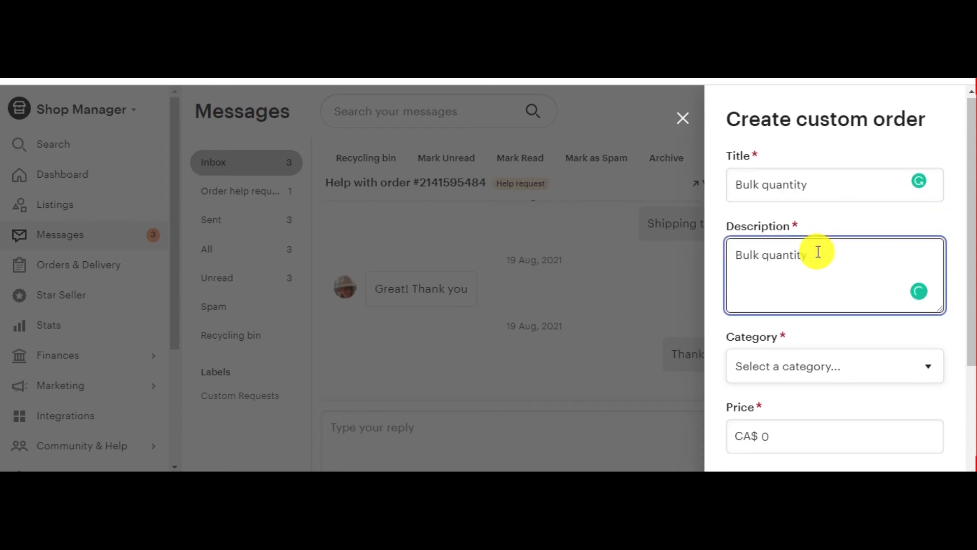
Set the custom order's category to Clothing
scroll(822, 255, down, 3)
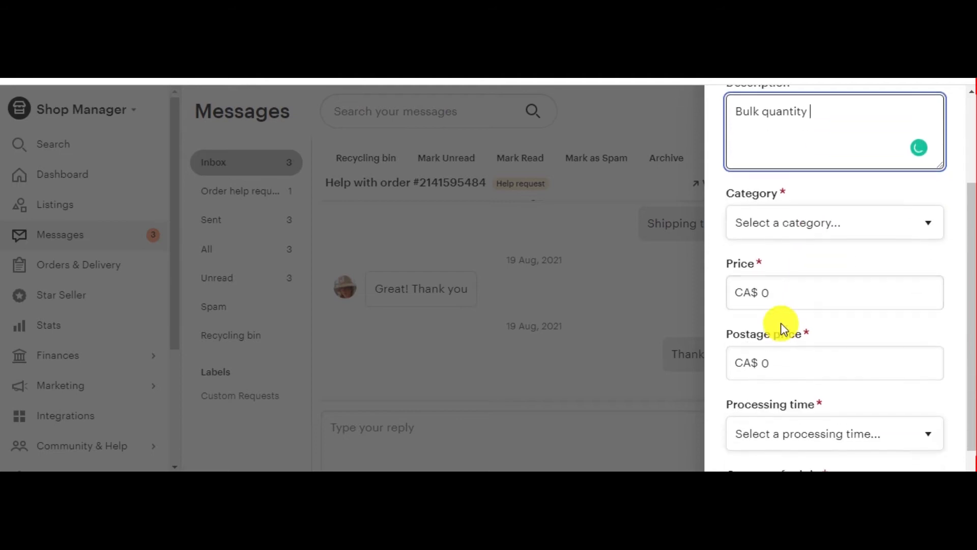
click(818, 225)
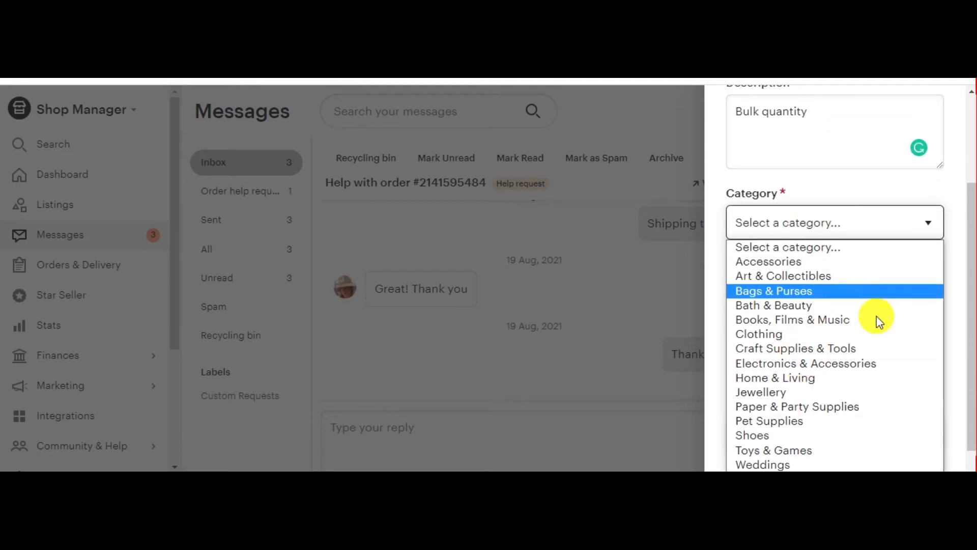
click(809, 334)
scroll(801, 211, up, 1)
scroll(794, 210, down, 1)
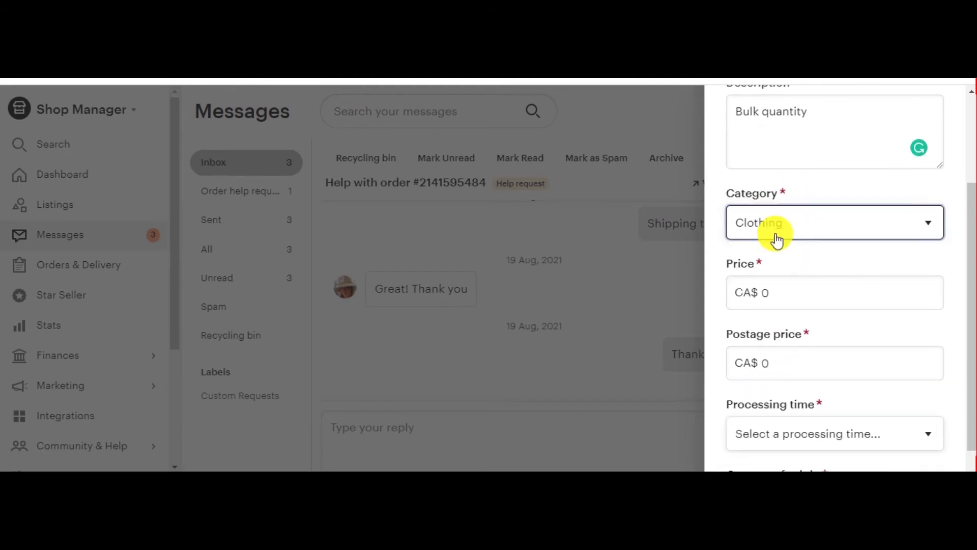
Set the custom order's price to CA$ 50000 and its postage price to CA$ 50
scroll(803, 301, down, 1)
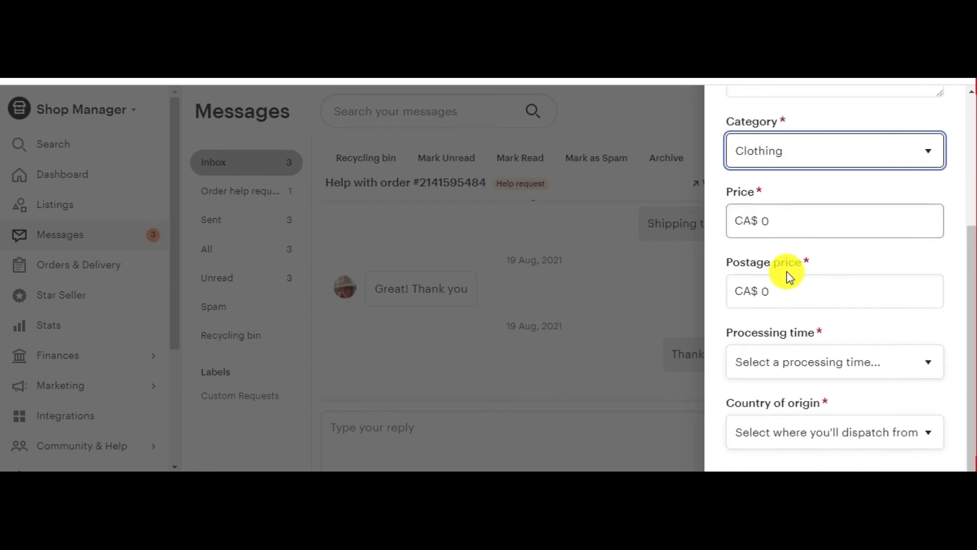
click(831, 224)
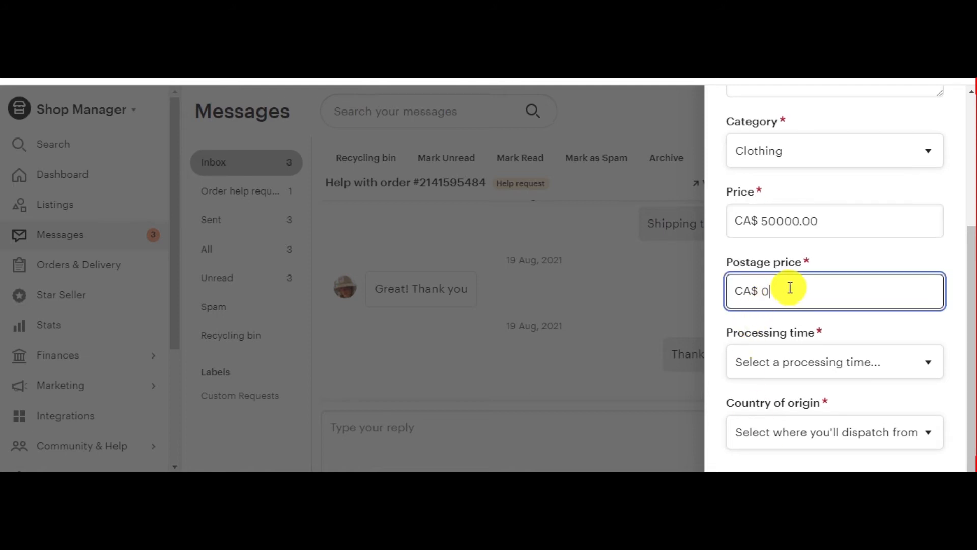
key(BackSpace)
text(50)
scroll(795, 295, down, 1)
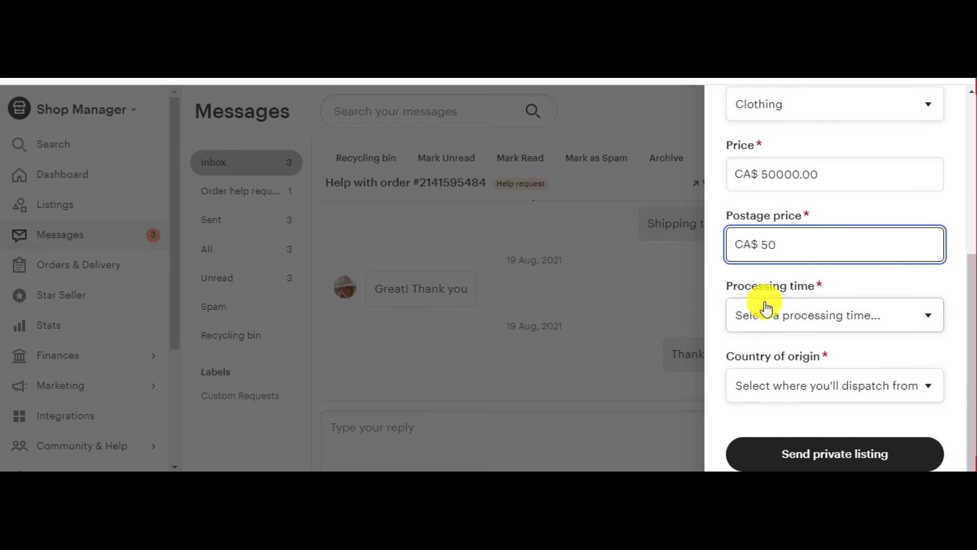
Set the processing time to 3-5 business days and the country of origin to United Kingdom
click(820, 319)
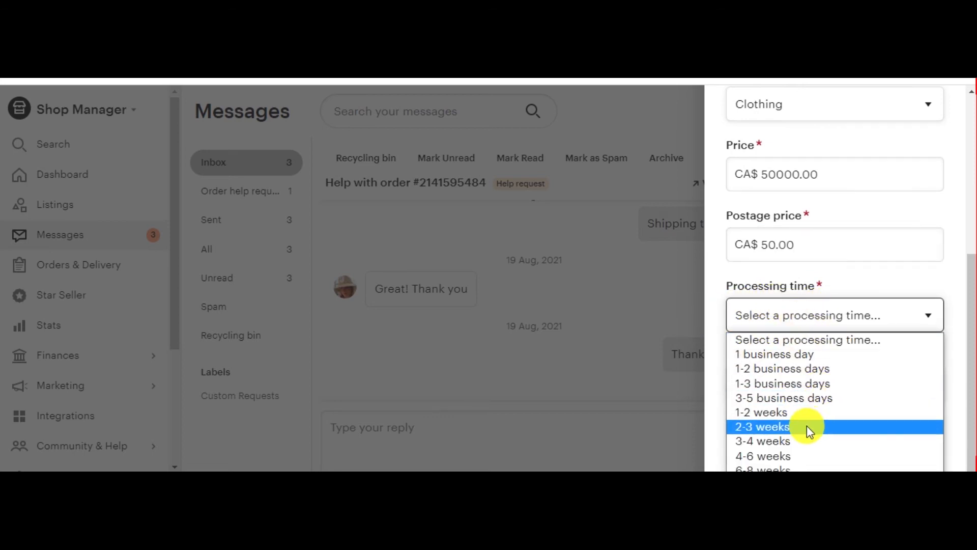
click(789, 398)
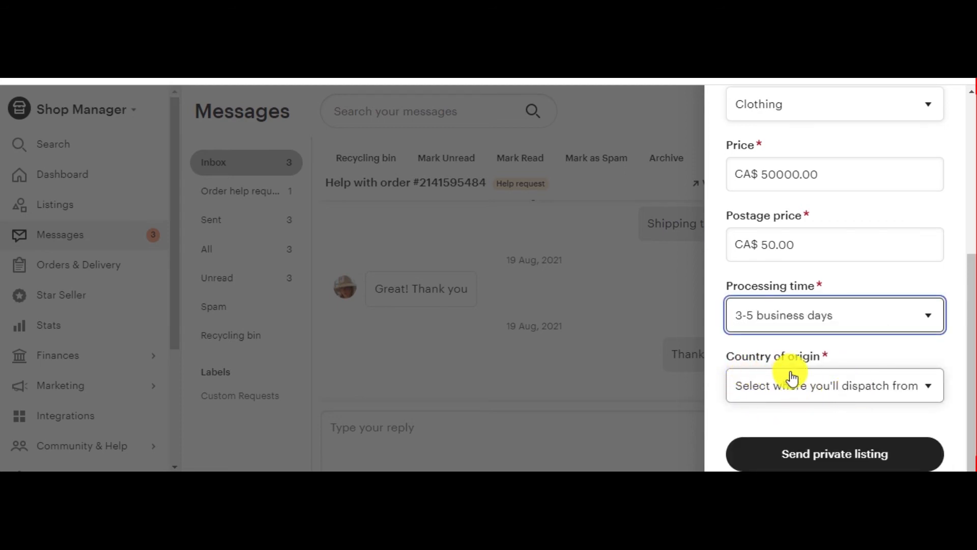
click(832, 396)
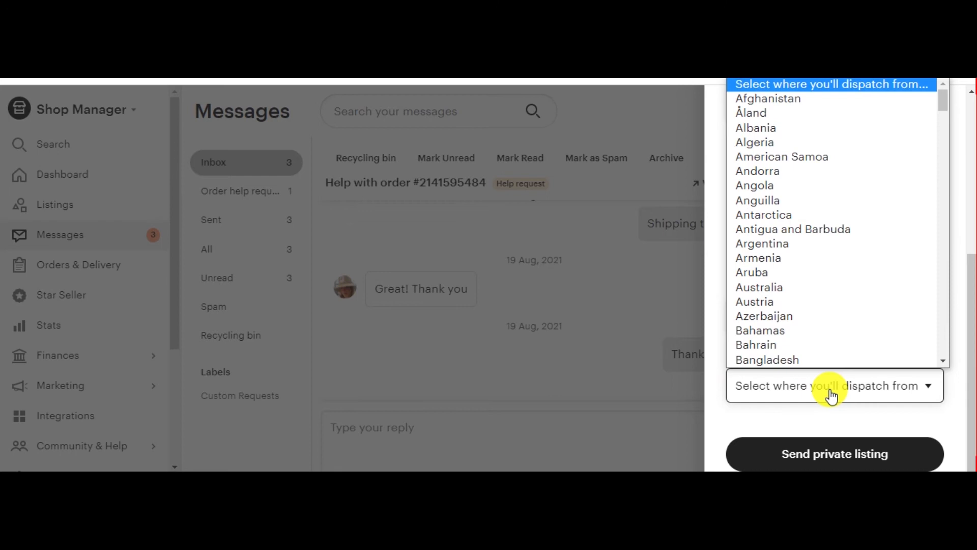
scroll(819, 328, down, 15)
scroll(820, 330, down, 17)
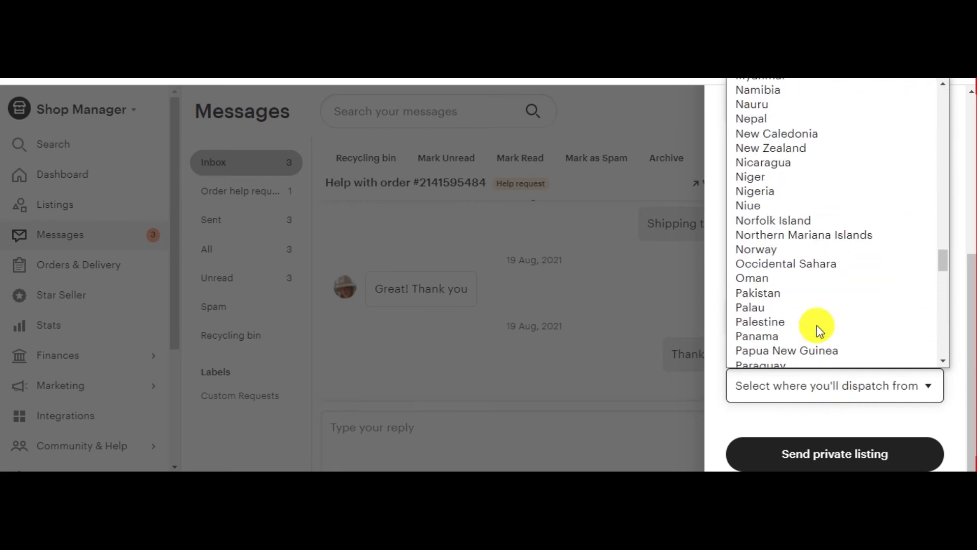
scroll(818, 330, down, 2)
scroll(818, 329, up, 10)
scroll(818, 330, down, 5)
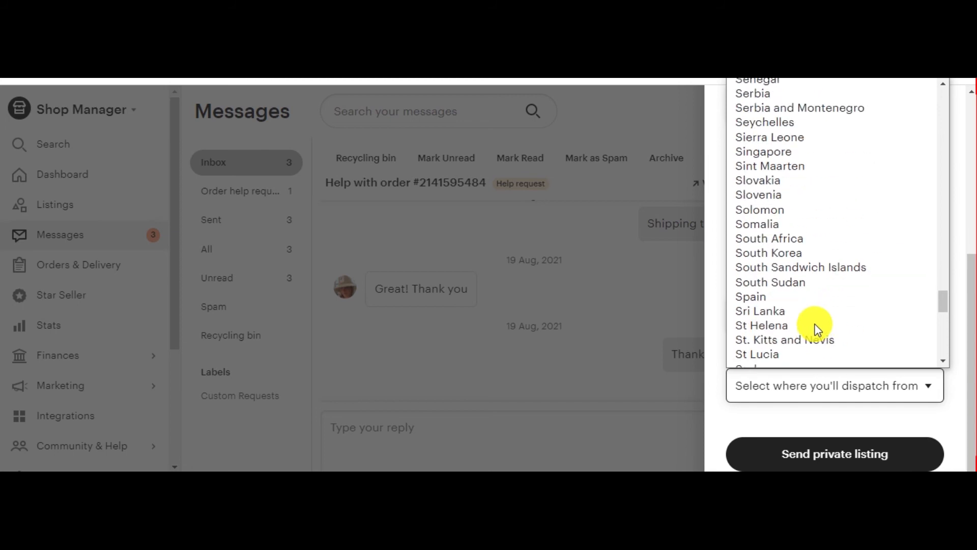
scroll(775, 284, down, 8)
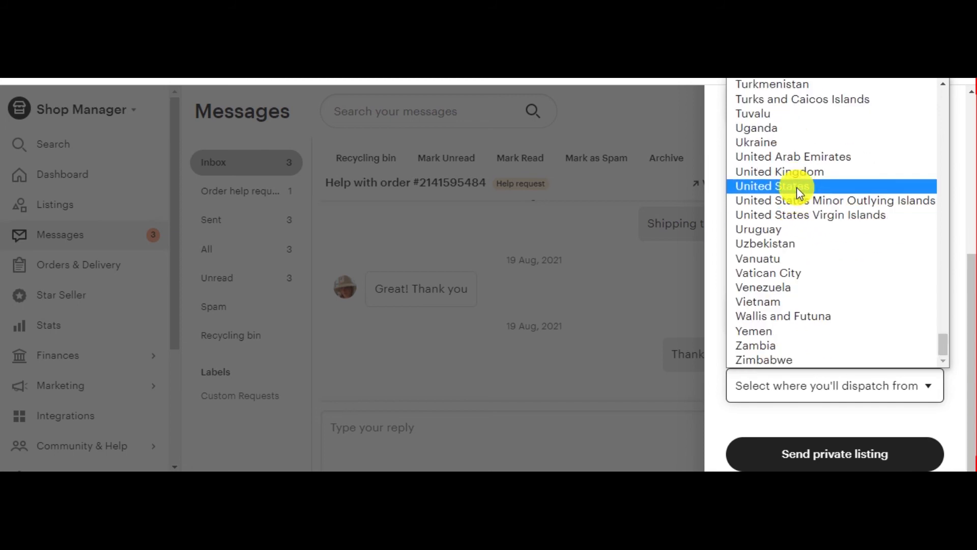
click(797, 172)
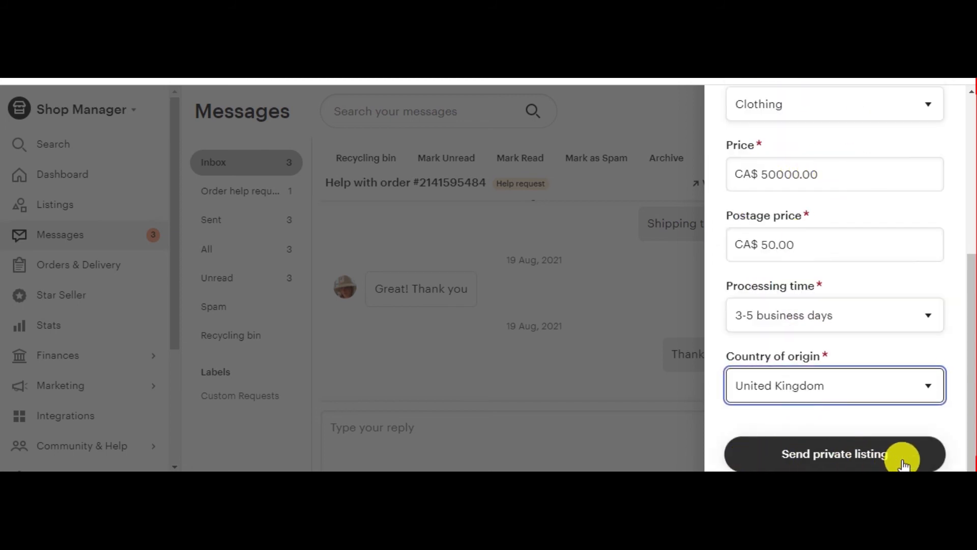
Review the completed custom order form and close it to return to the buyer's conversation
scroll(778, 260, up, 5)
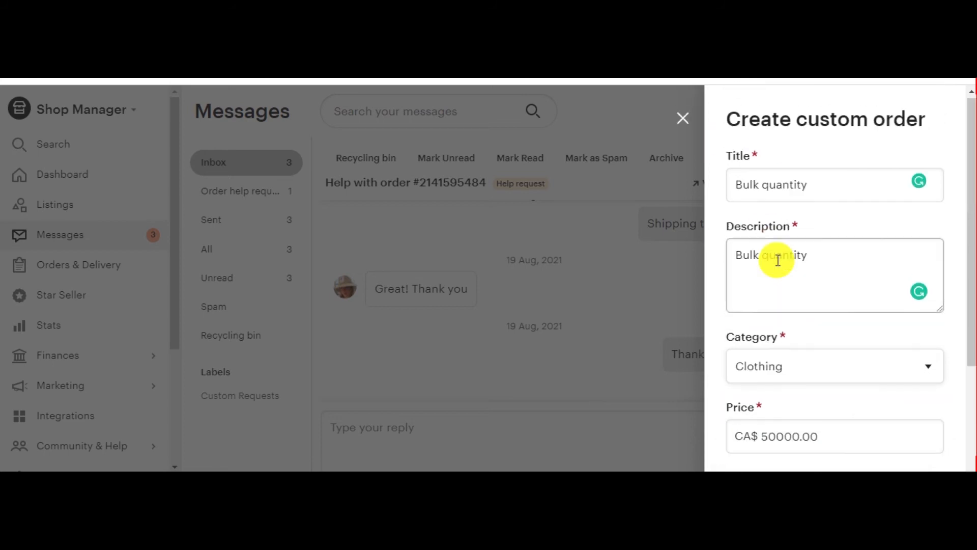
scroll(789, 254, down, 5)
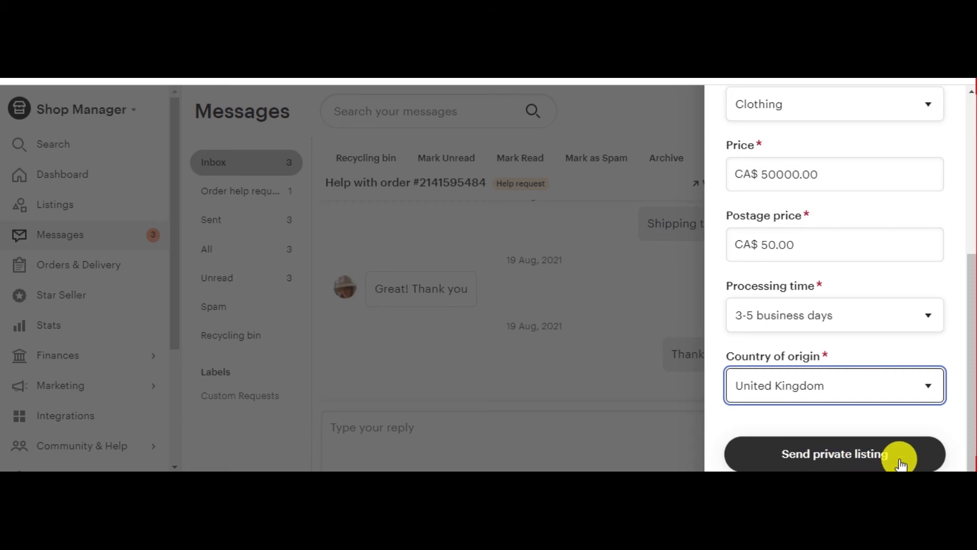
click(930, 465)
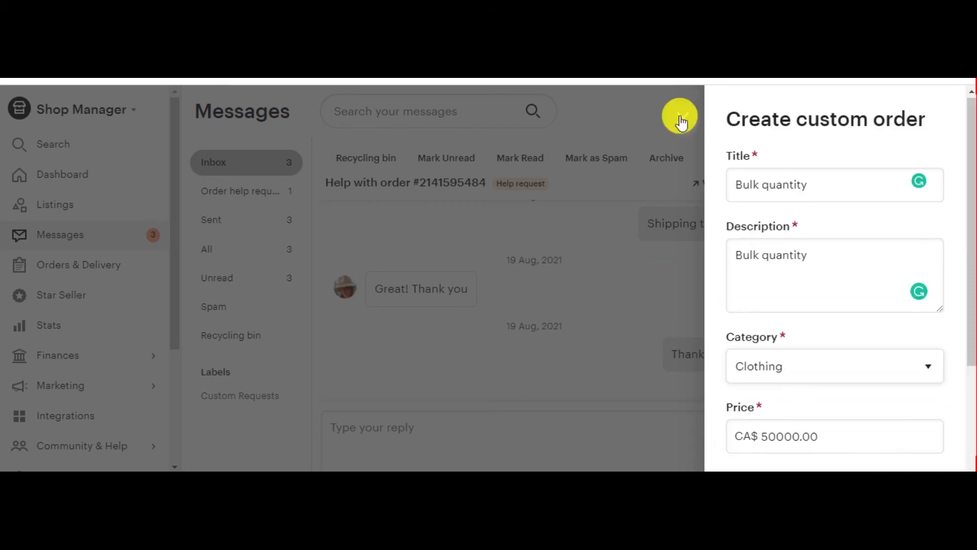
click(441, 429)
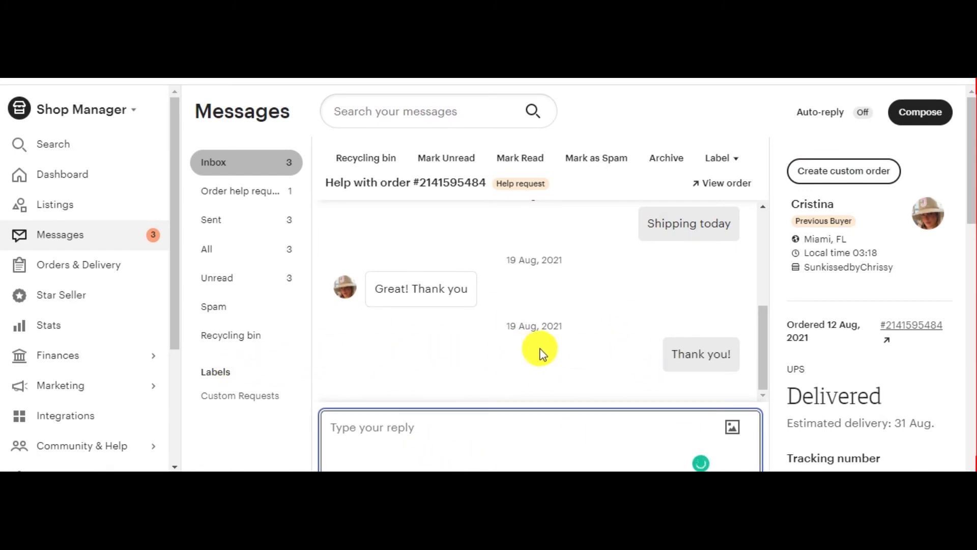
click(557, 390)
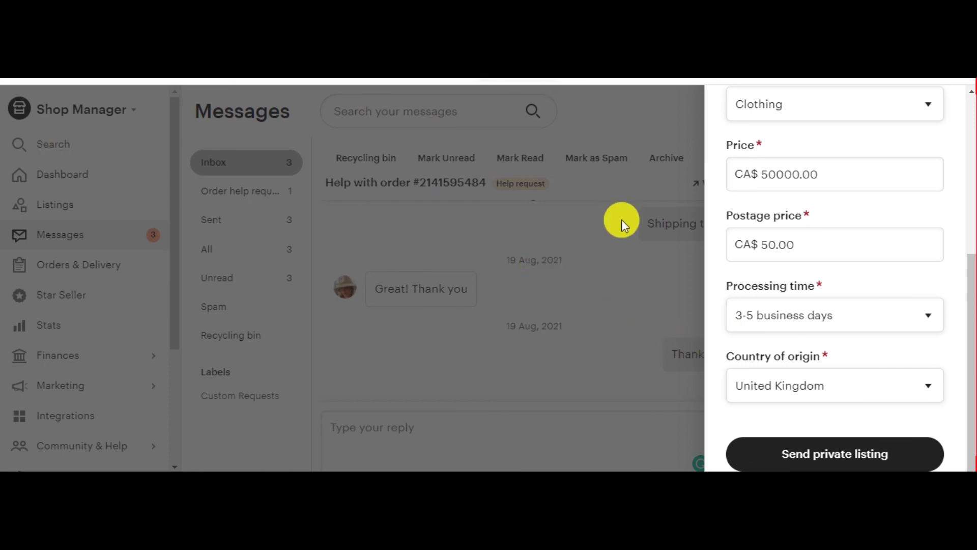
scroll(622, 220, up, 5)
click(684, 118)
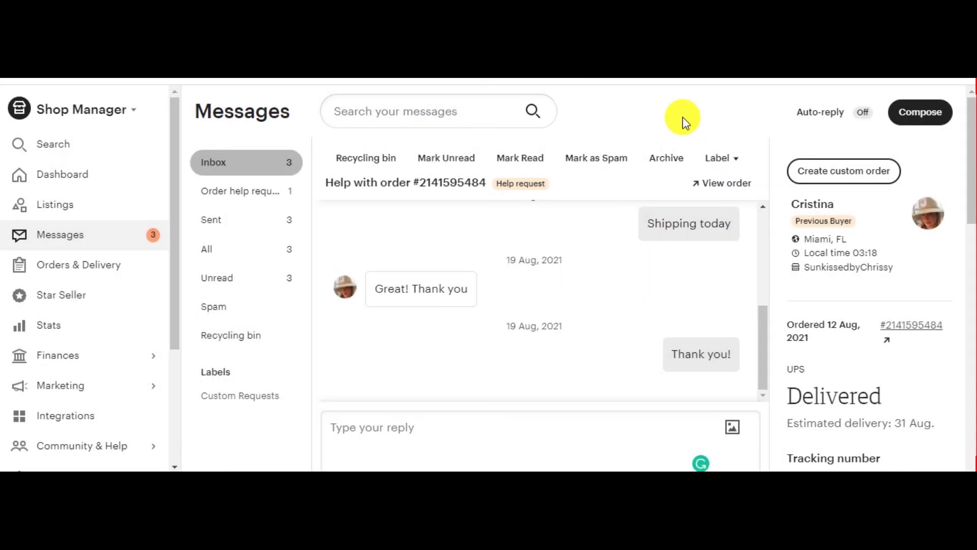